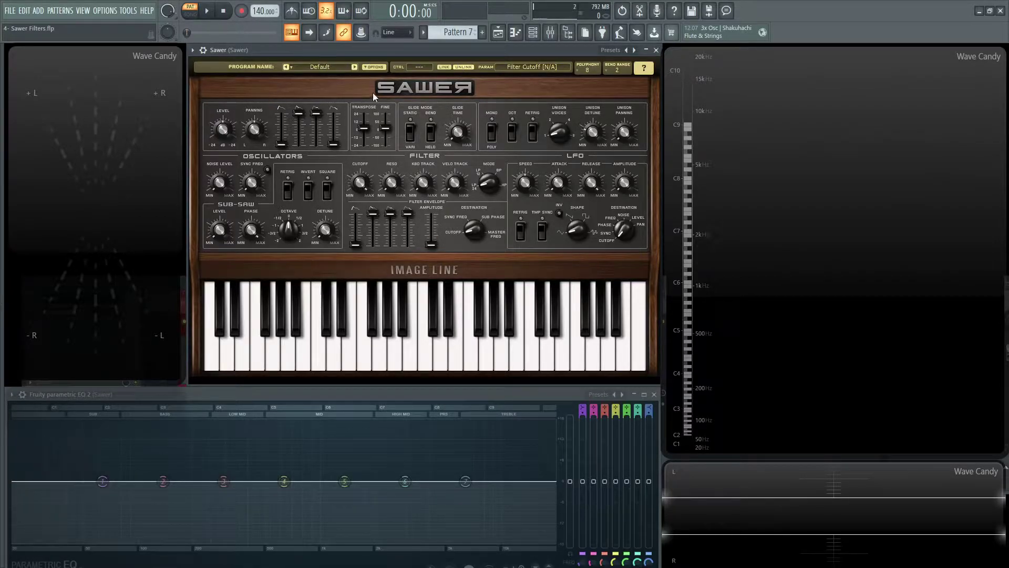
Play test notes while sweeping the Sawer filter cutoff up and down in low-pass mode.
key("x")
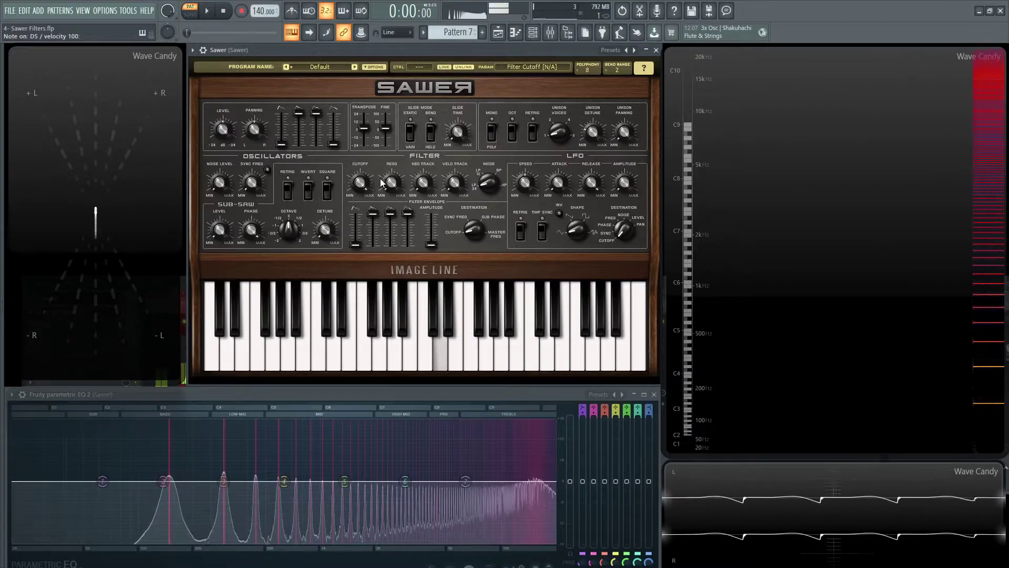
key("x")
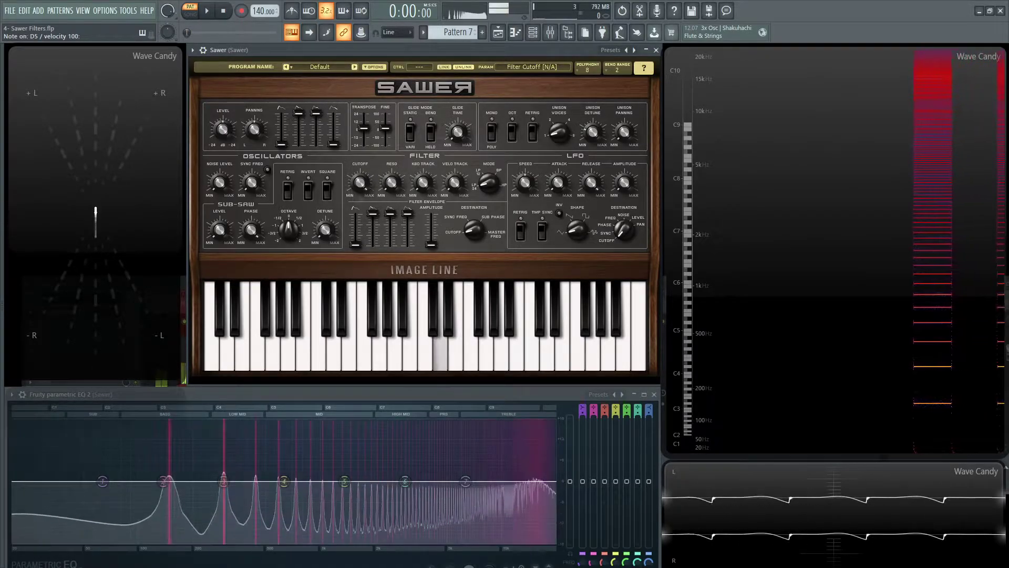
left_click_drag(360, 182, 369, 155)
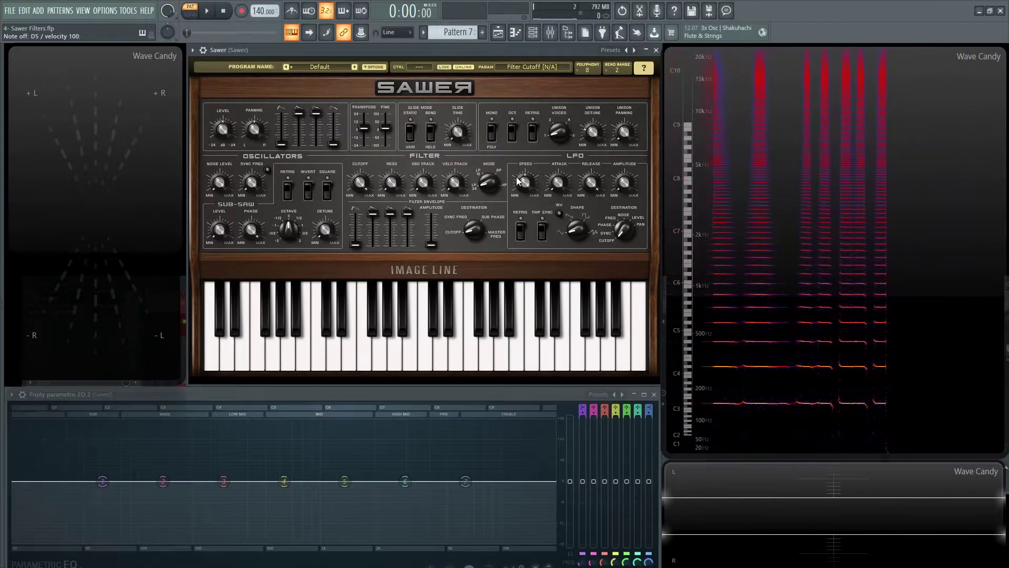
key("w")
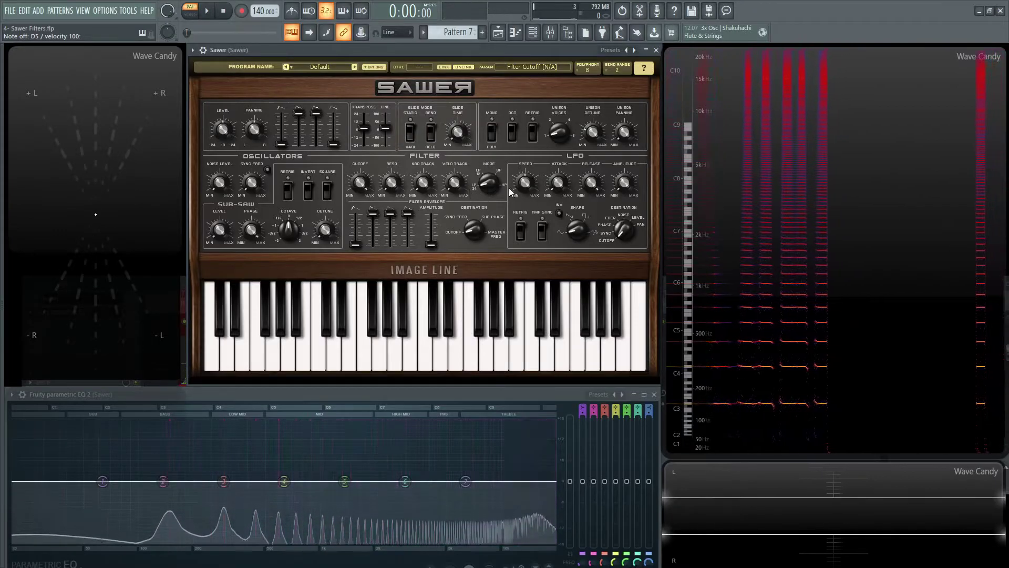
key("w")
left_click_drag(360, 183, 363, 203)
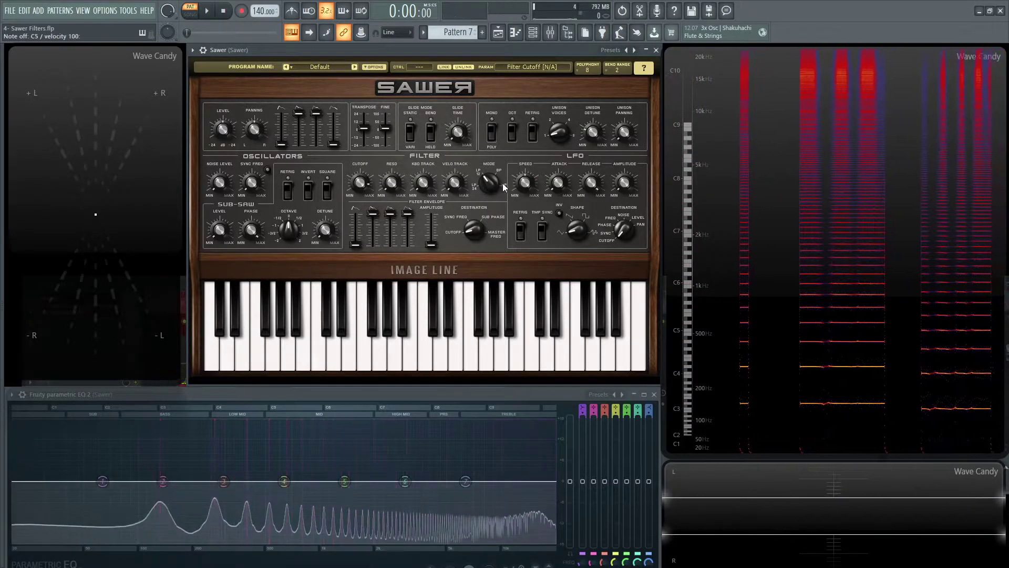
Compare the band-pass and high-pass filter modes by playing notes and sweeping the cutoff in each.
mouse_move(366, 172)
left_mouse_down()
mouse_move(366, 189)
mouse_move(366, 165)
left_mouse_up()
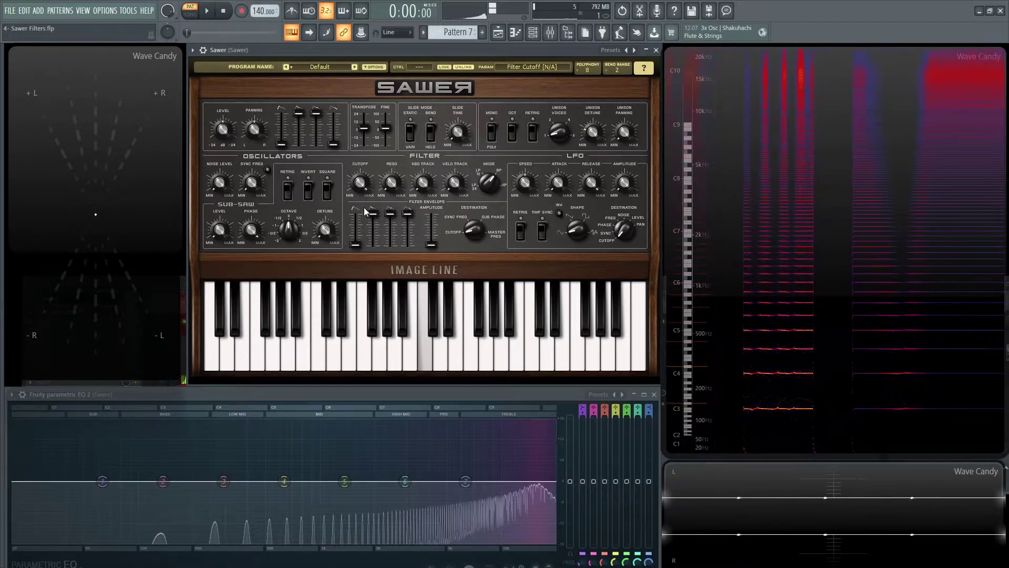
left_click_drag(360, 182, 360, 216)
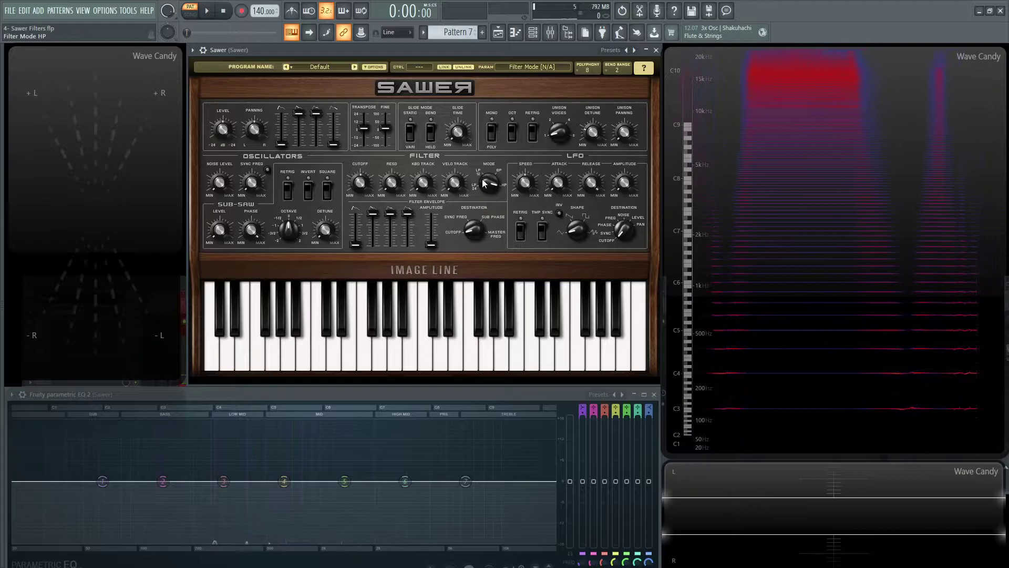
key("z")
left_click_drag(360, 183, 360, 183)
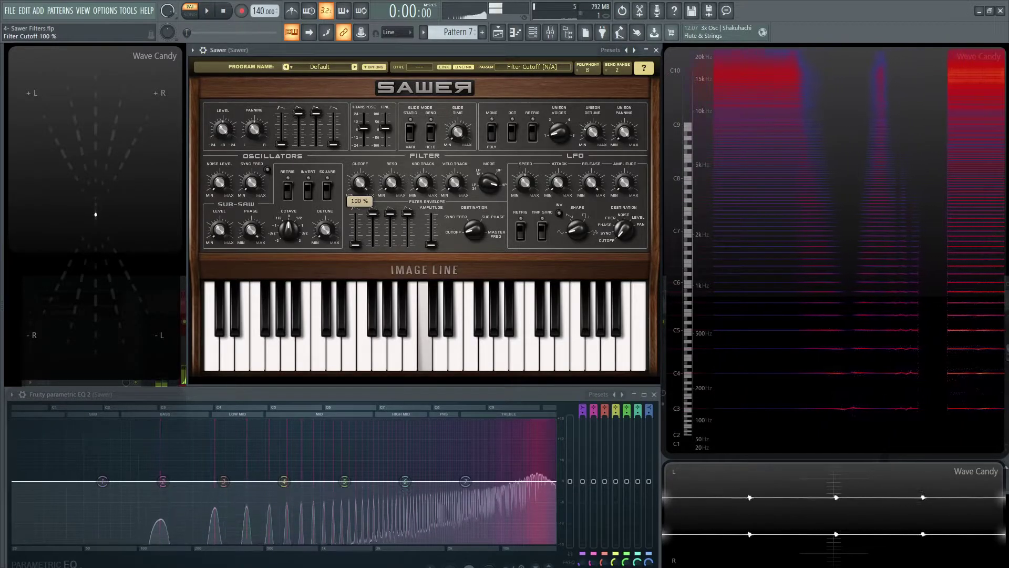
key("n")
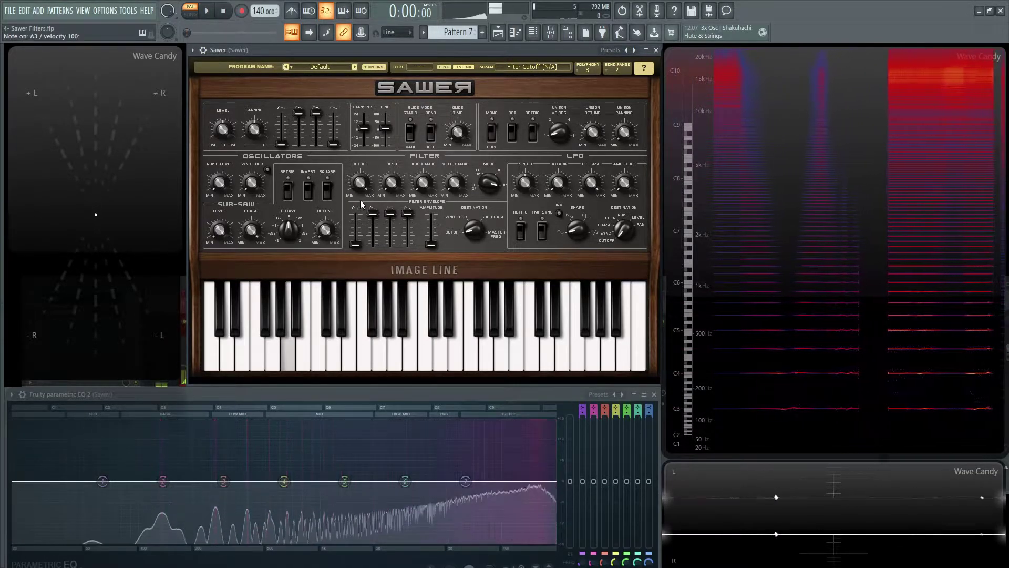
mouse_move(361, 200)
left_mouse_down()
mouse_move(361, 240)
mouse_move(361, 187)
left_mouse_up()
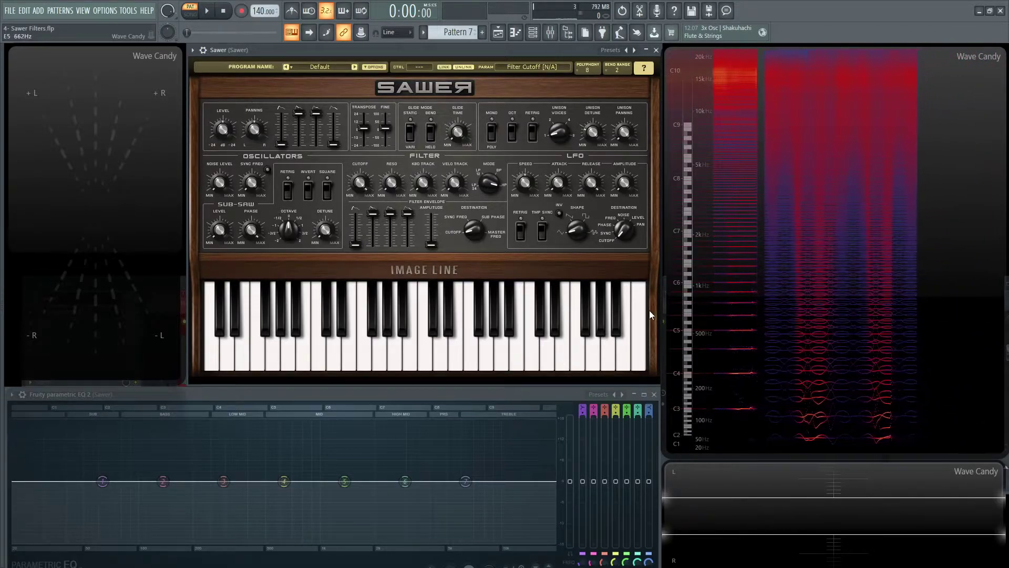
Return the filter to low-pass mode, adjust the resonance and sweep the cutoff.
left_click_drag(480, 184, 480, 184)
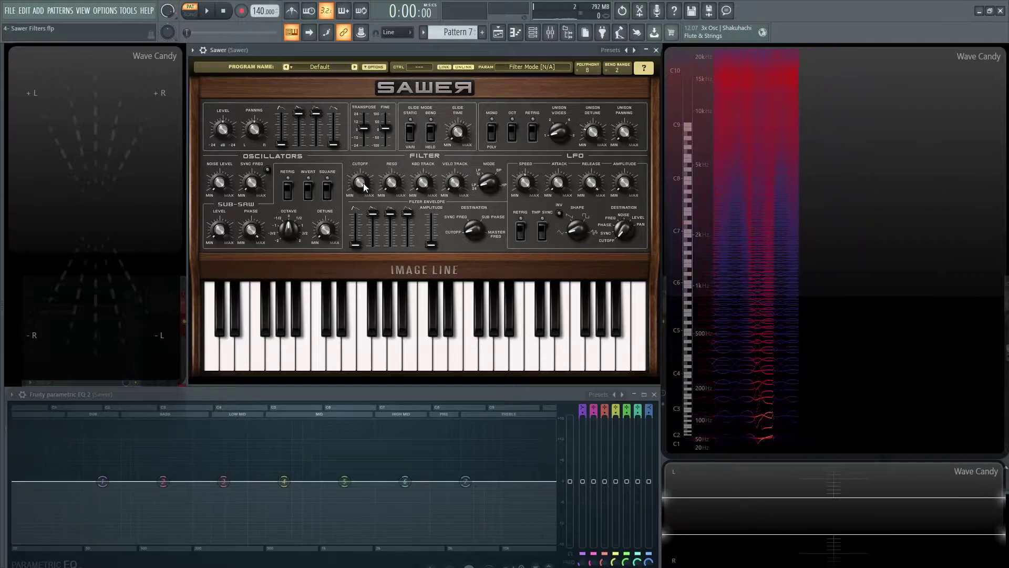
left_click_drag(362, 187, 360, 173)
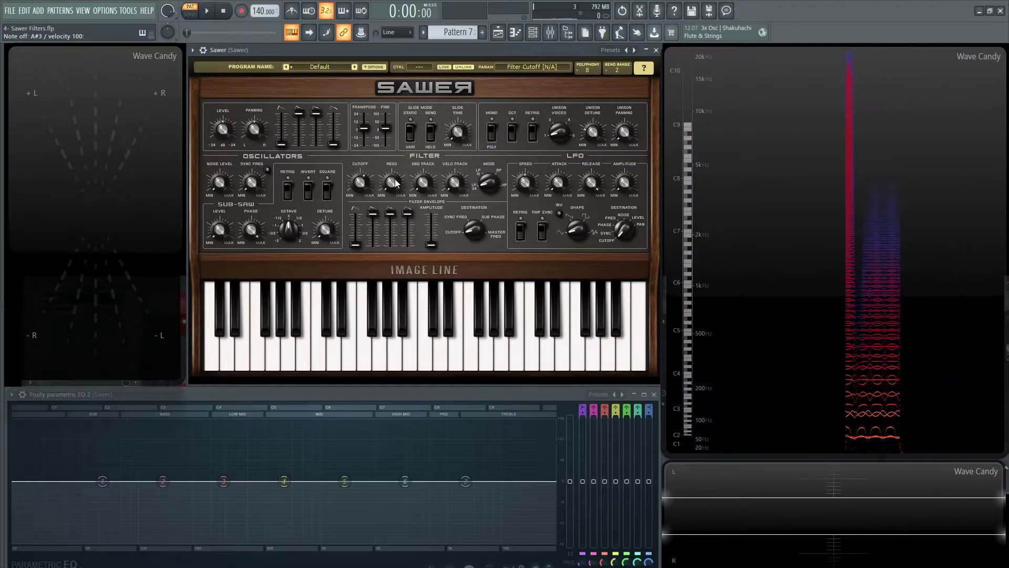
left_click_drag(397, 182, 391, 158)
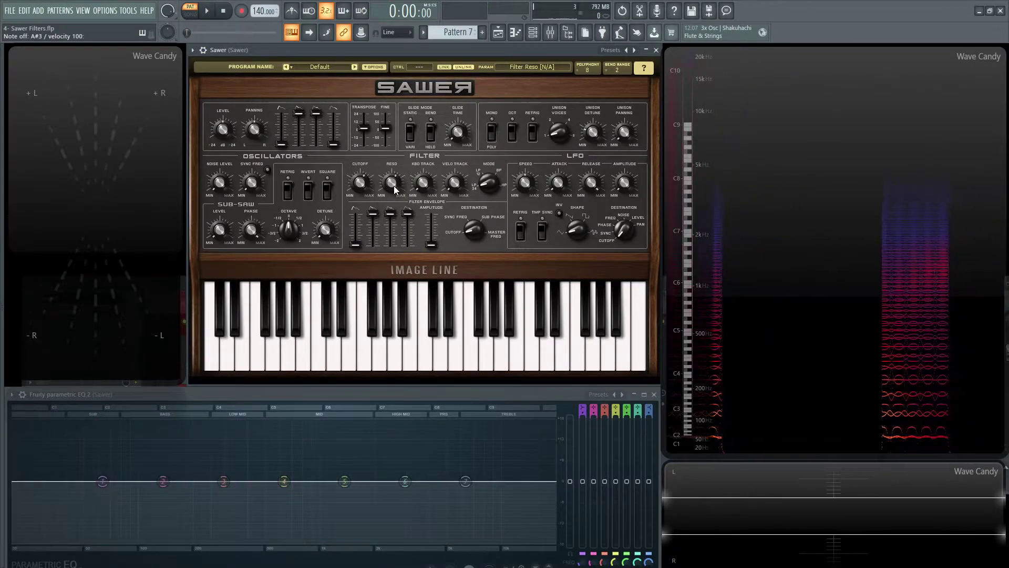
left_click_drag(360, 183, 360, 198)
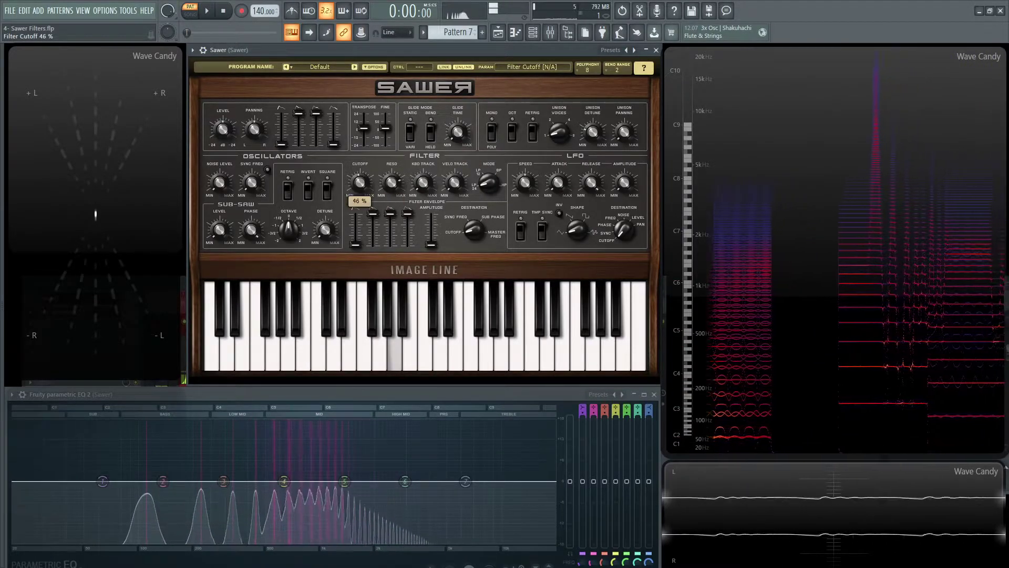
mouse_move(360, 182)
left_mouse_down()
mouse_move(360, 170)
mouse_move(392, 210)
mouse_move(360, 176)
mouse_move(392, 157)
mouse_move(360, 185)
left_mouse_up()
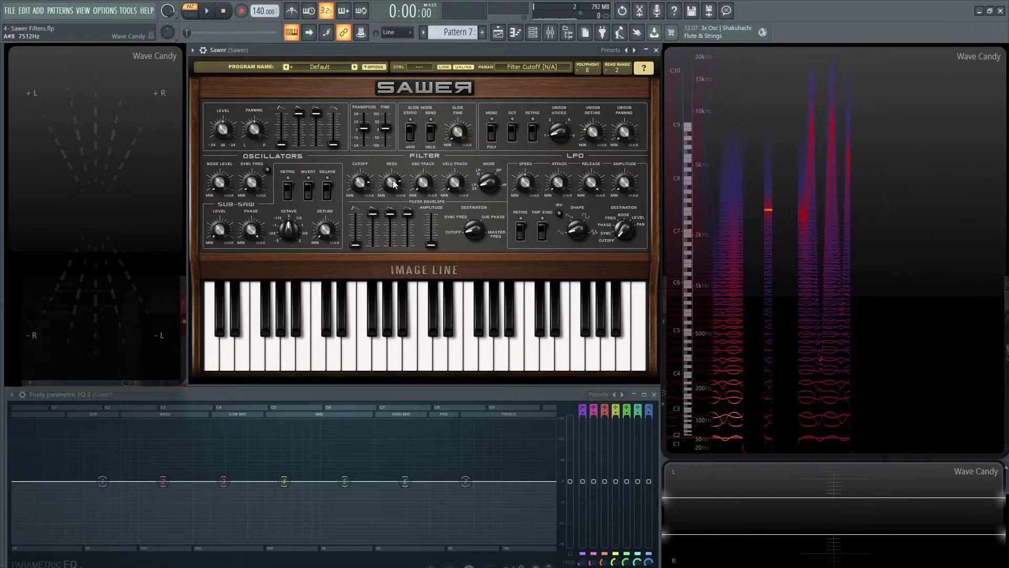
Play test notes in several octaves while adjusting the filter resonance.
key("q")
key("j")
key("b")
key("3")
mouse_move(390, 184)
left_mouse_down()
mouse_move(390, 167)
mouse_move(361, 175)
mouse_move(361, 195)
mouse_move(392, 178)
left_mouse_up()
key("b")
key("w")
key("j")
key("q")
key("w")
key("z")
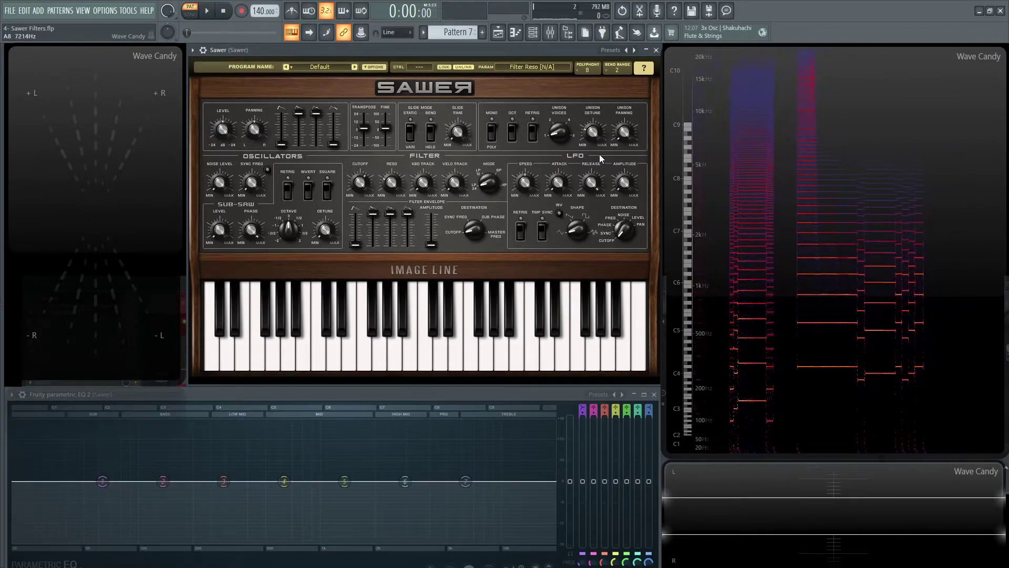
Play a short run of notes to hear how the filter treats low and high pitches.
key("r")
key("m")
key("i")
key("u")
key("q")
key("r")
key("j")
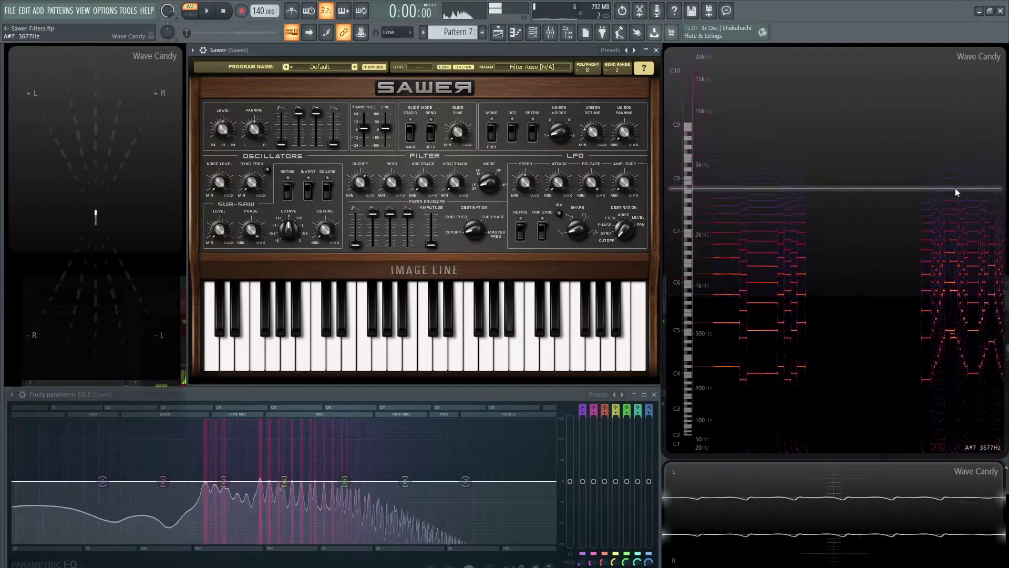
Play rising and falling arpeggios across the octaves while adjusting the filter's keyboard tracking.
key("r")
key("i")
key("7")
key("w")
key("n")
key("b")
key("q")
key("7")
key("i")
key("r")
key("q")
key("y")
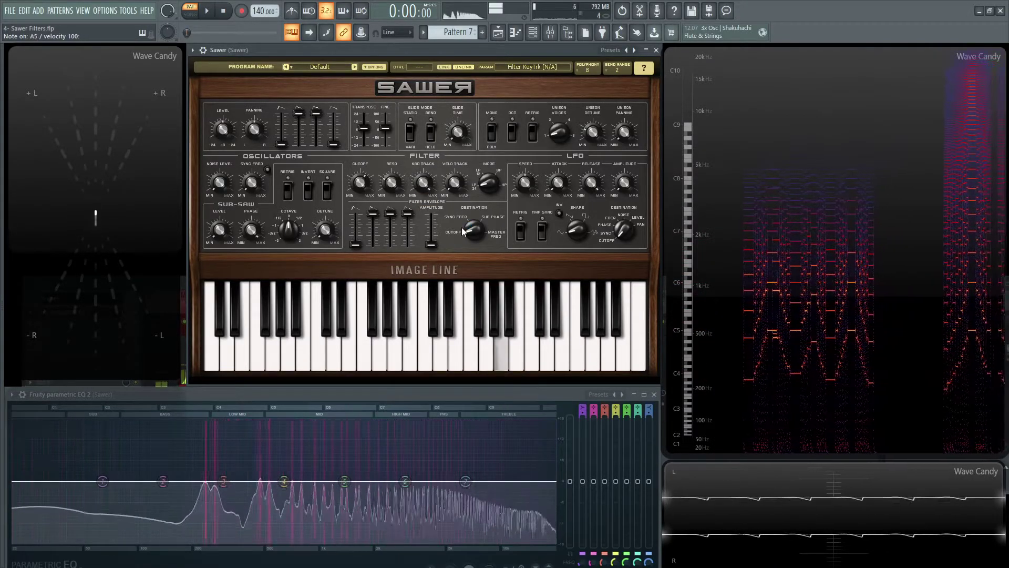
Play notes from low to high to check the filter's keyboard tracking by ear.
key("3")
key("j")
key("r")
key("q")
key("n")
key("b")
key("t")
key("y")
key("i")
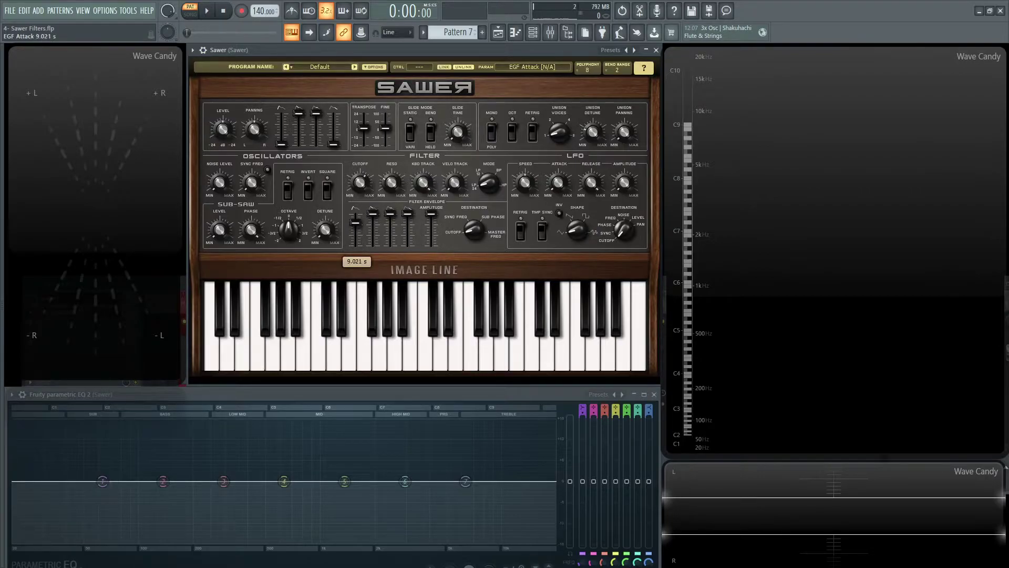
Play test notes while adjusting the filter envelope's attack to hear the cutoff rise gradually.
key("x")
key("j")
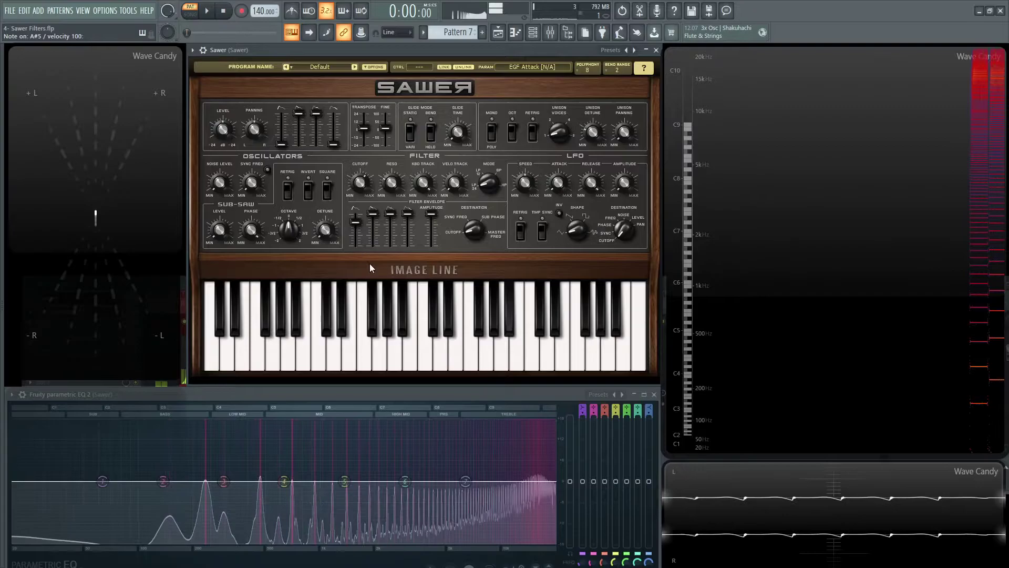
key("j")
mouse_move(361, 219)
left_mouse_down()
mouse_move(361, 229)
mouse_move(357, 221)
left_mouse_up()
key("j")
key("7")
key("x")
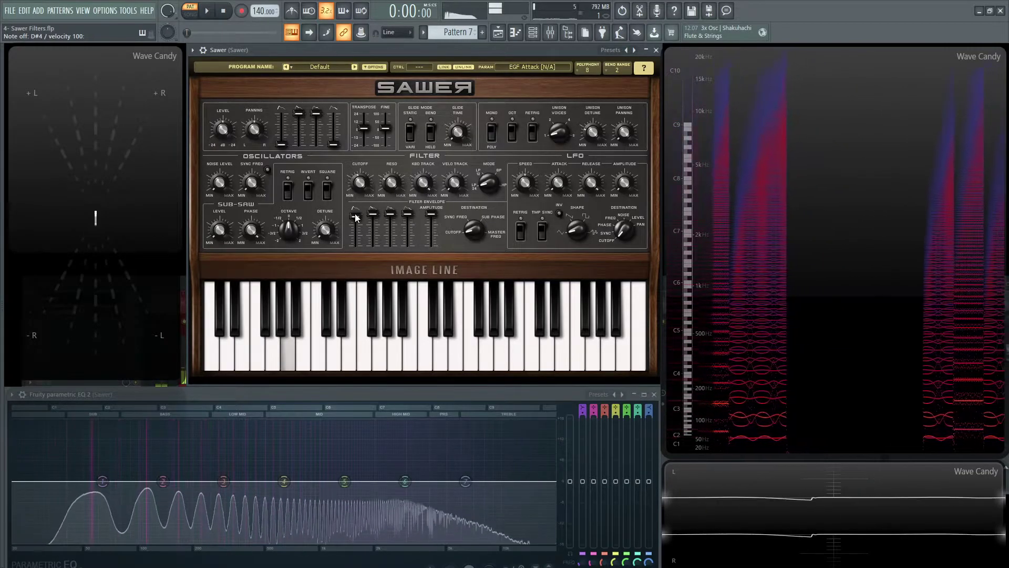
left_click(356, 215)
key("x")
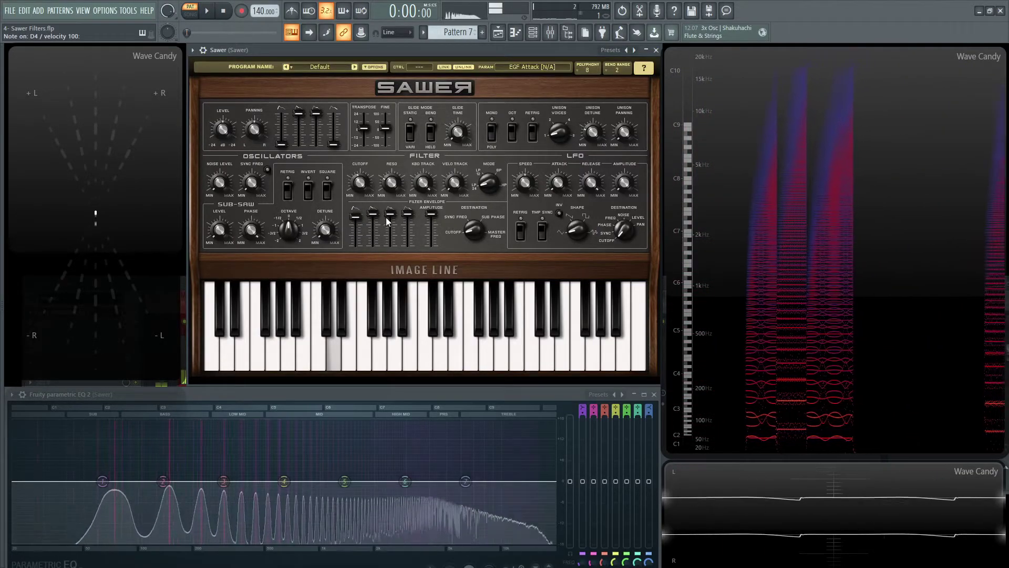
Shorten the filter envelope's decay, adjust its sustain and reduce its release to the minimum while playing notes.
mouse_move(373, 213)
left_mouse_down()
mouse_move(373, 223)
mouse_move(390, 224)
left_mouse_up()
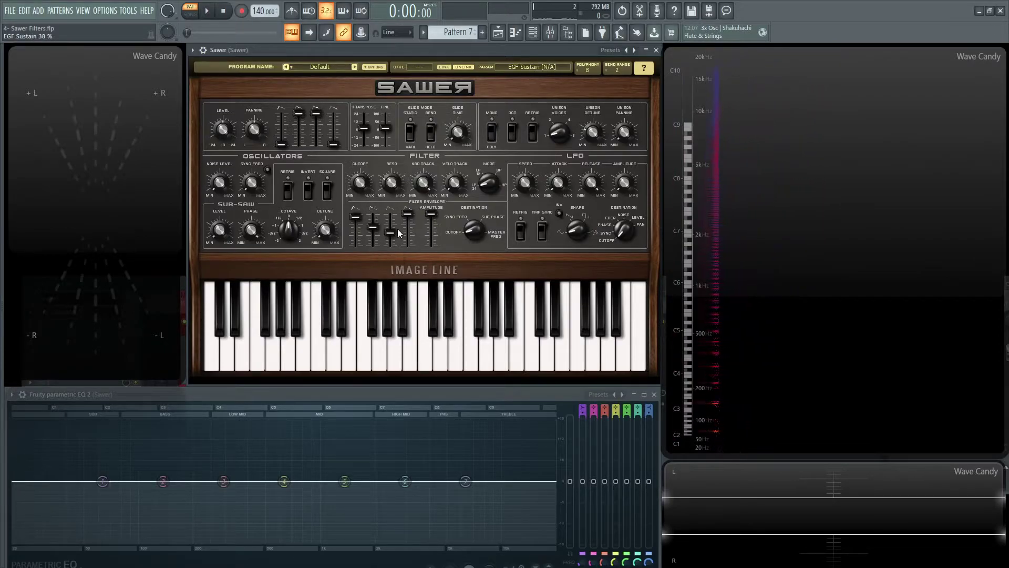
left_click_drag(407, 214, 407, 220)
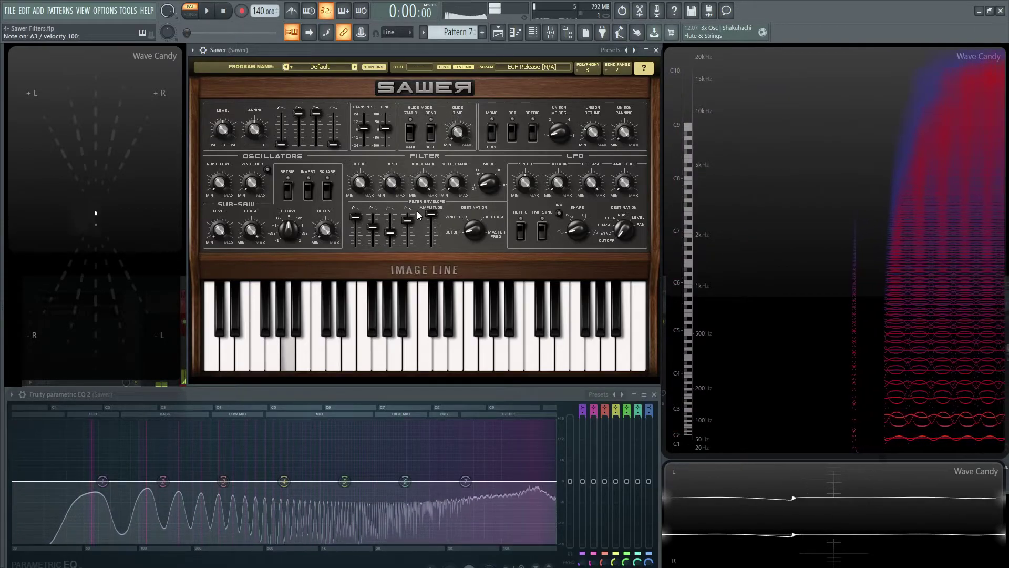
left_click_drag(373, 227, 398, 235)
key("x")
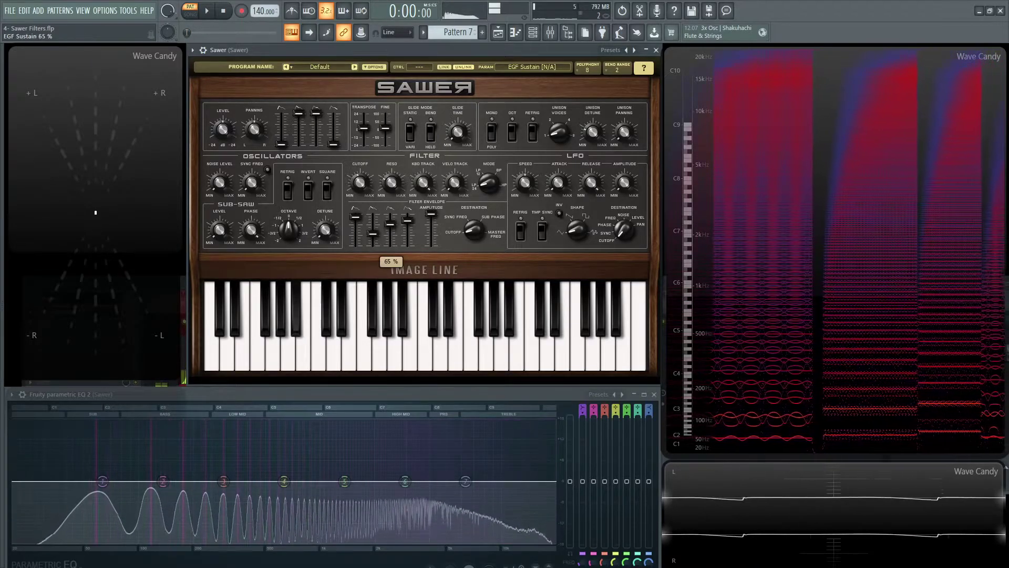
left_click_drag(390, 225, 390, 221)
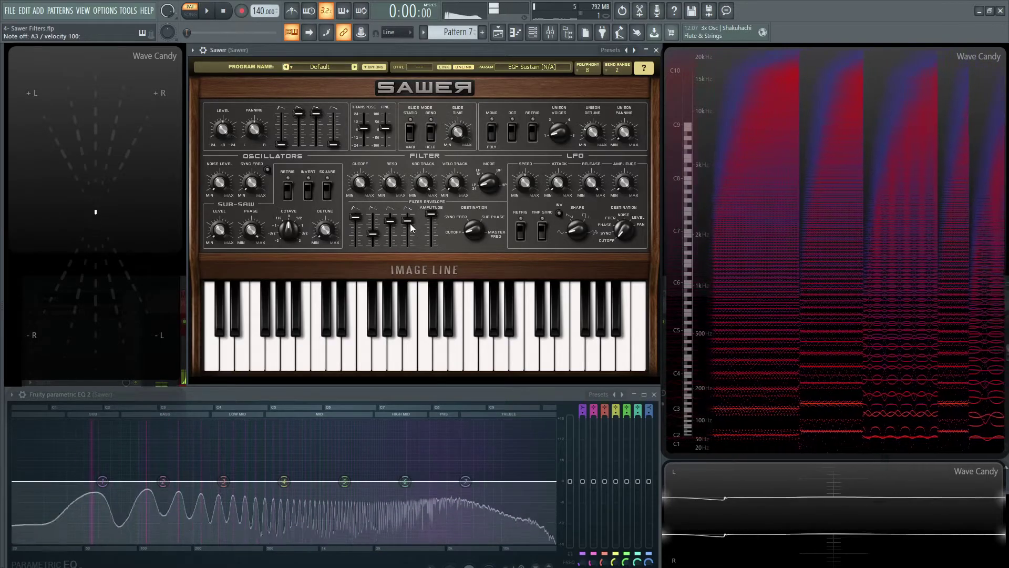
left_click_drag(408, 222, 409, 244)
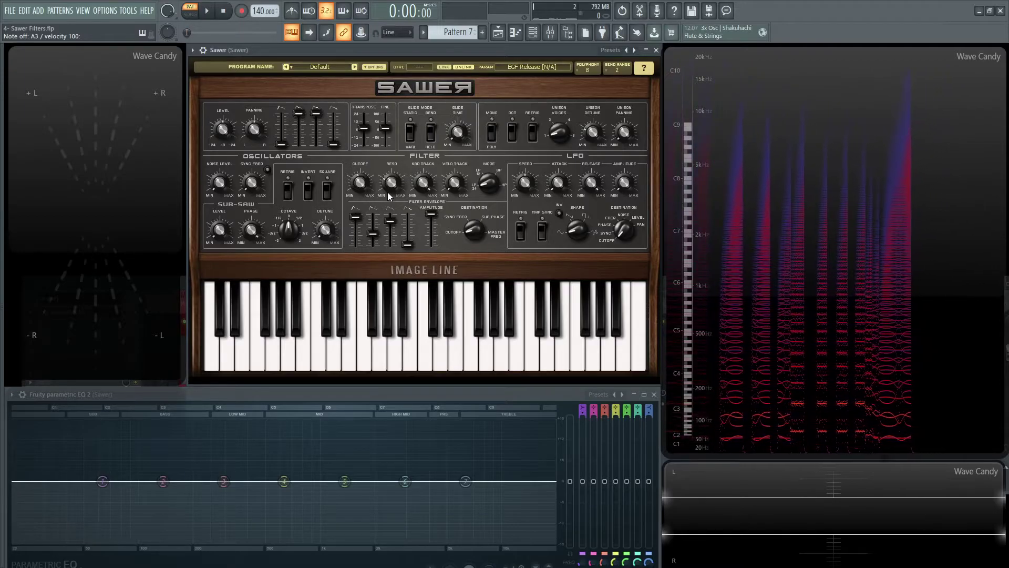
Route the filter envelope to sync frequency, enable oscillator sync and shorten the envelope's attack.
left_click(481, 225)
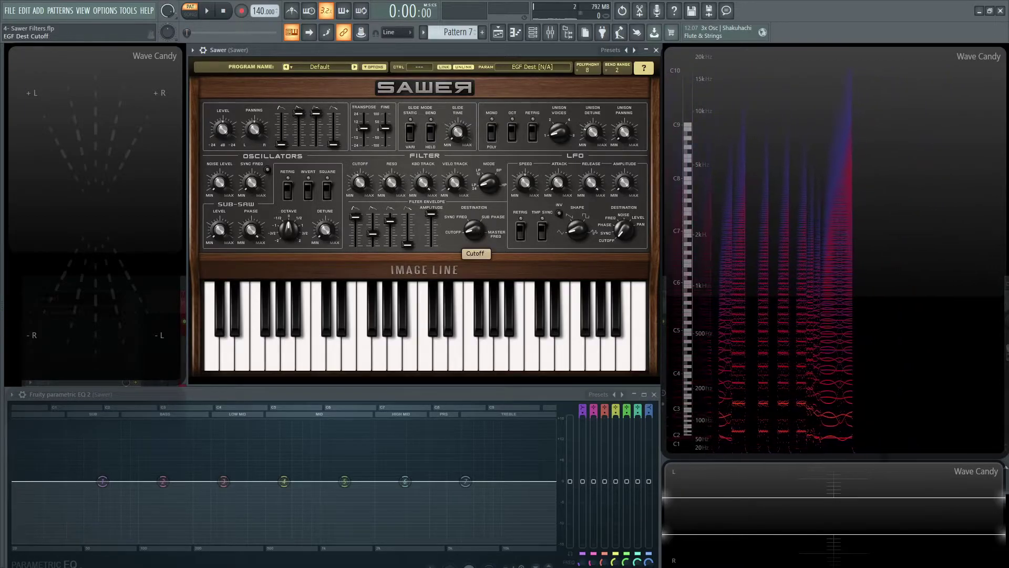
left_click(268, 169)
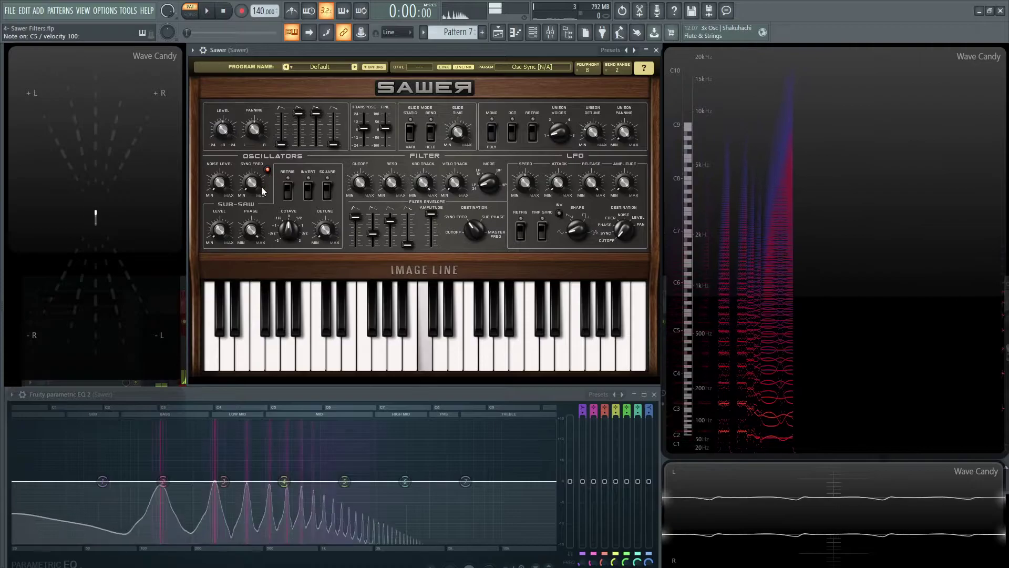
left_click_drag(354, 216, 354, 228)
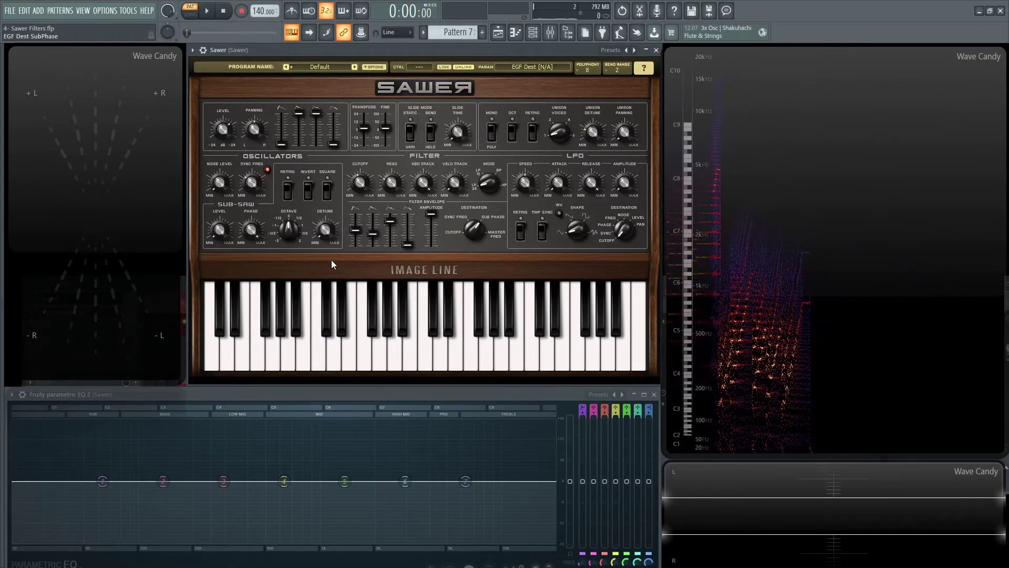
Adjust the sub-saw's octave and level, and set its phase to 89%.
left_click_drag(252, 233, 251, 230)
left_click_drag(288, 232, 288, 238)
left_click_drag(219, 229, 219, 228)
left_click(254, 235)
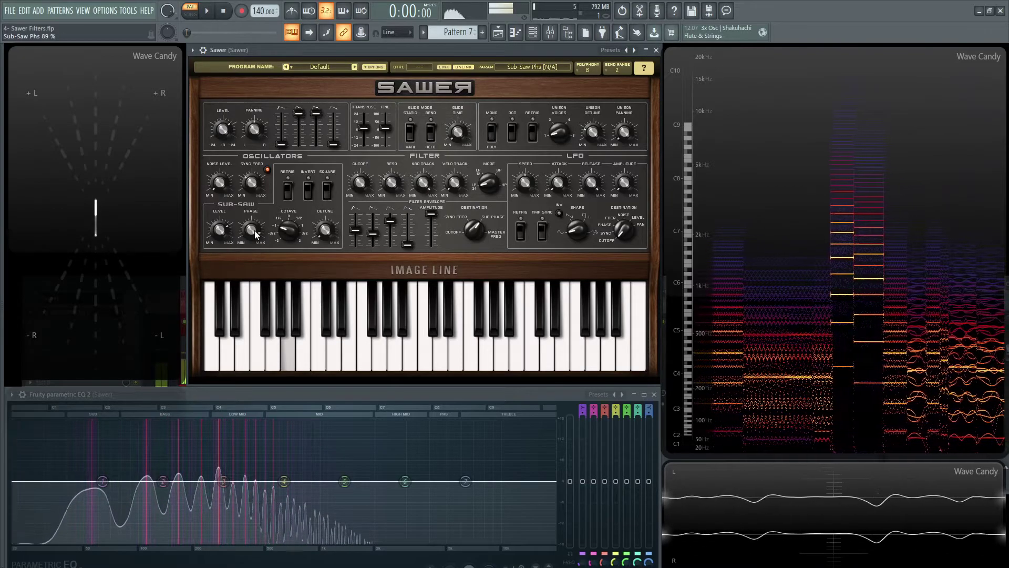
Route the filter envelope to master frequency and vary its sustain, ending at the minimum.
left_click(481, 231)
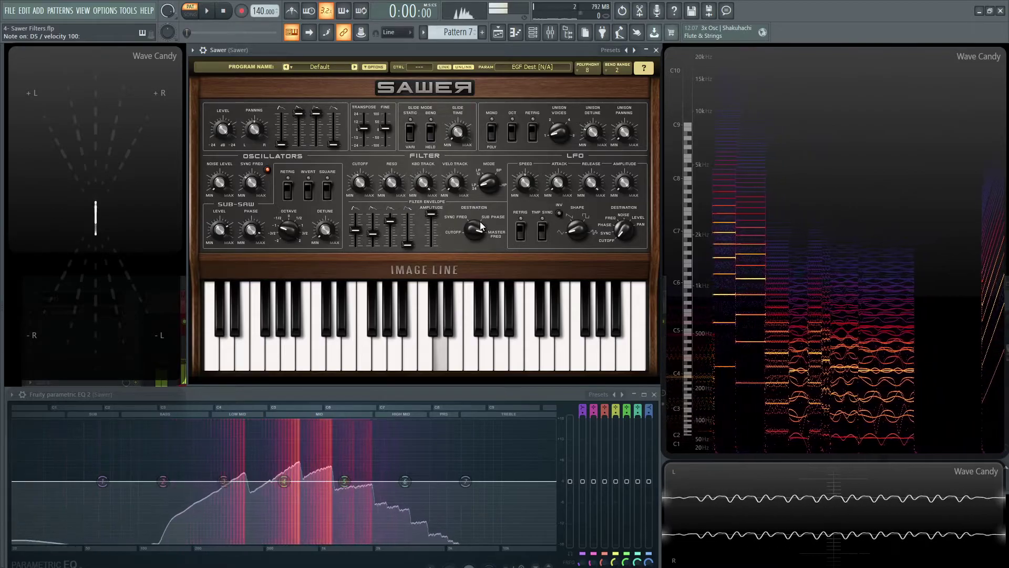
left_click_drag(389, 222, 389, 241)
scroll(394, 240, "up", 5)
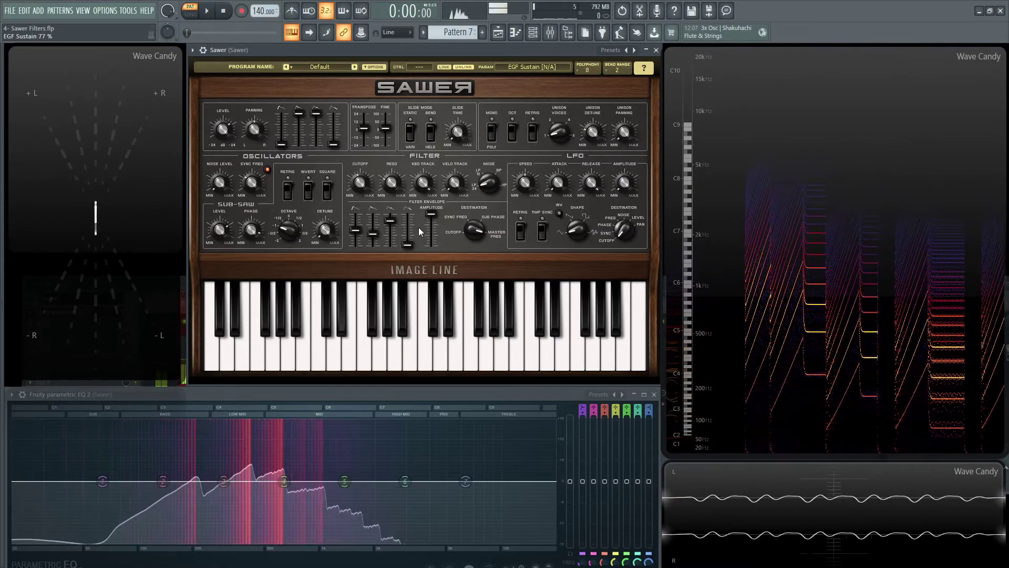
scroll(395, 217, "up", 2)
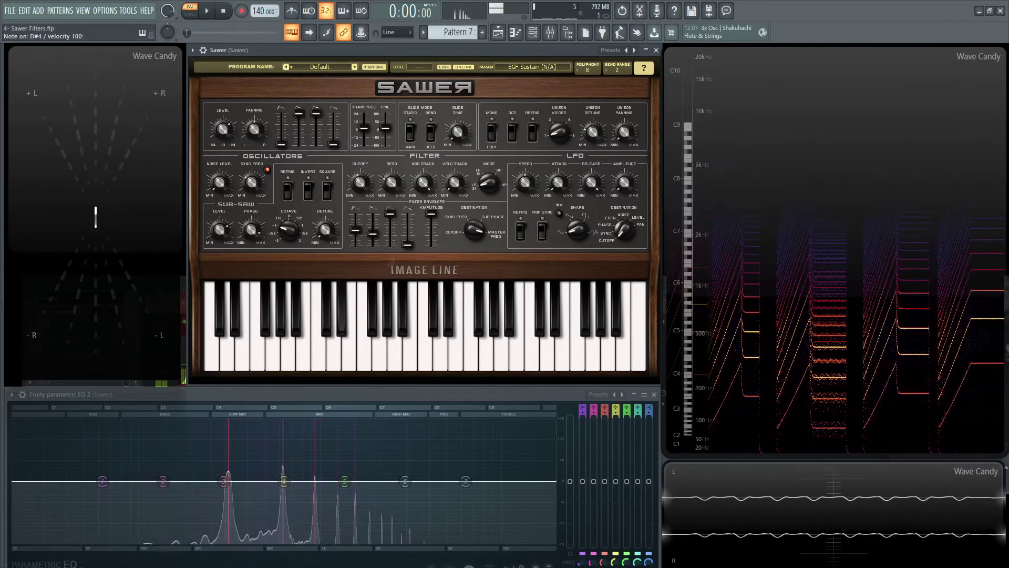
left_click_drag(390, 215, 390, 243)
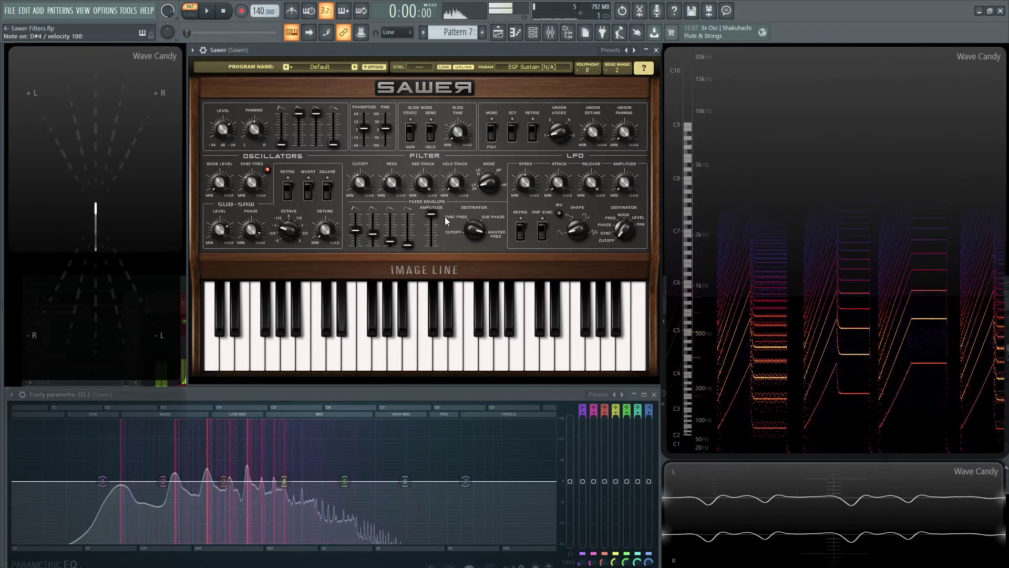
Lengthen the filter envelope's release, and raise the master amplitude release past 0.842 s.
scroll(404, 246, "up", 5)
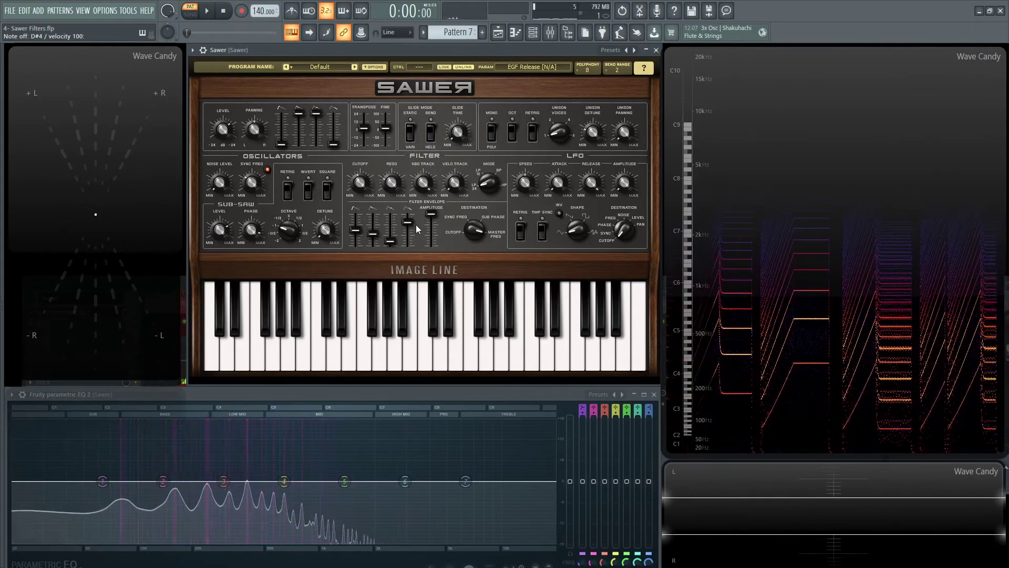
scroll(338, 148, "up", 4)
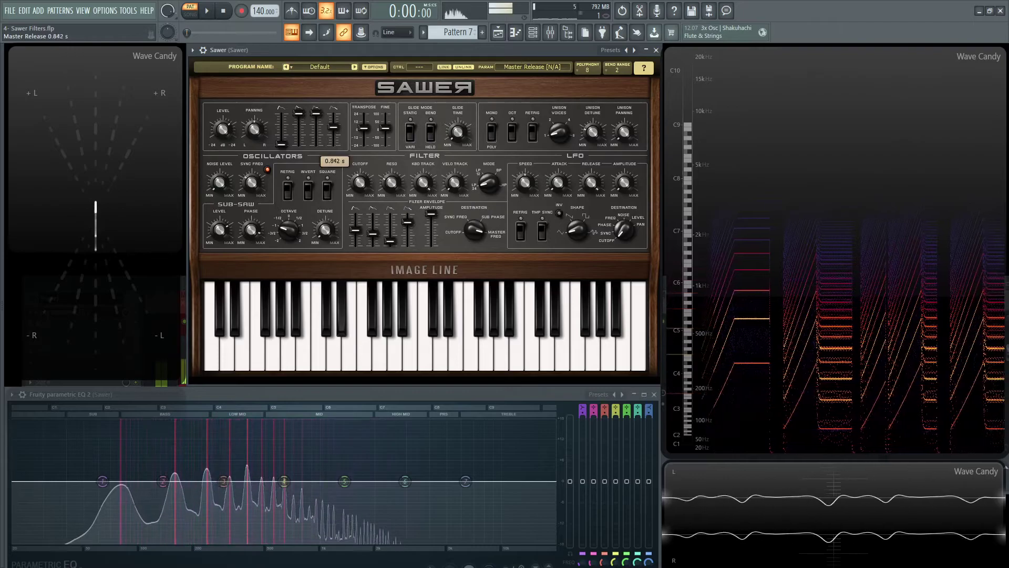
scroll(338, 137, "up", 2)
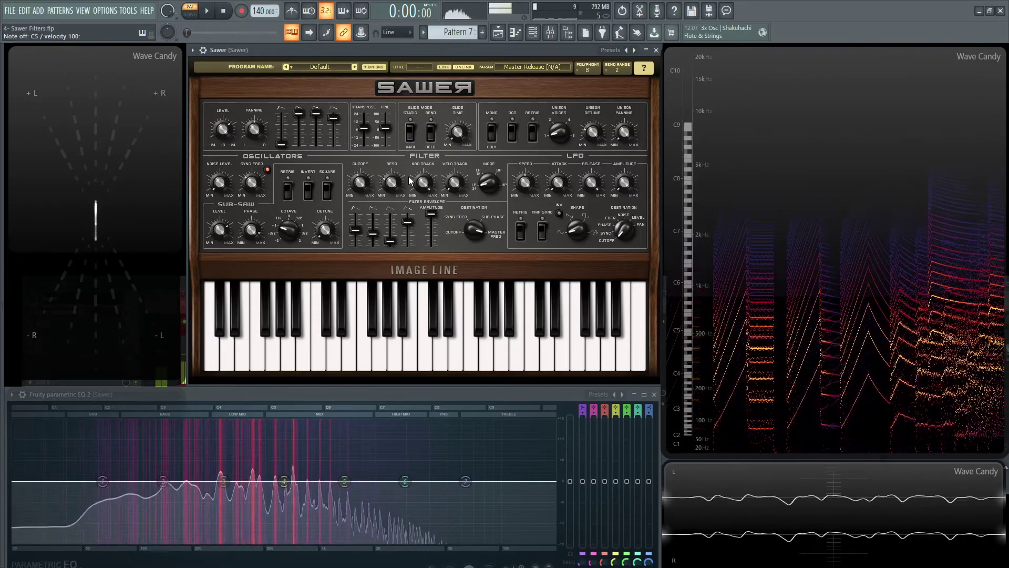
Route the filter envelope back to sync frequency and play several notes to audition the sweep.
left_click_drag(476, 226, 477, 215)
key("x")
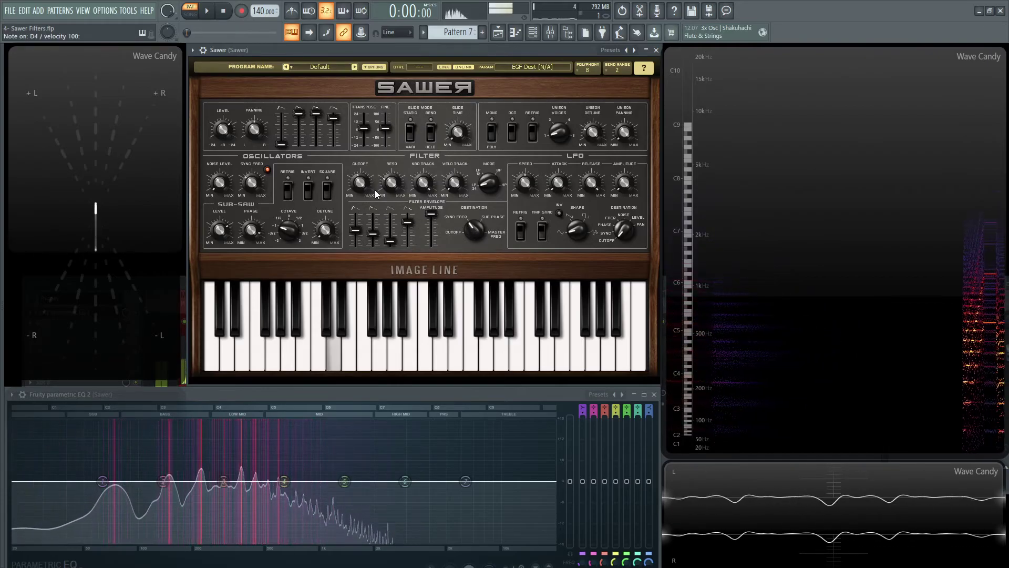
key("z")
key("x")
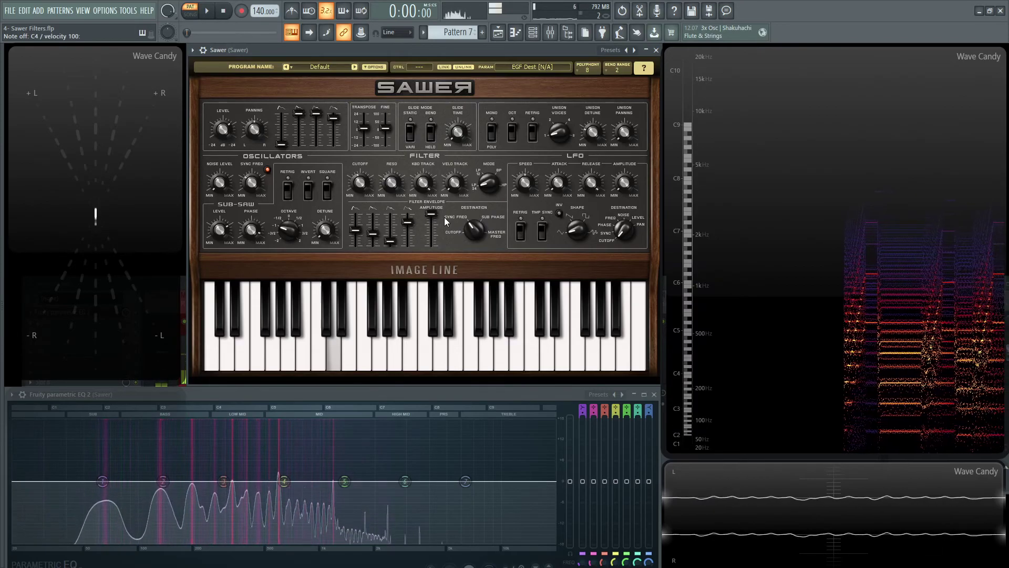
key("n")
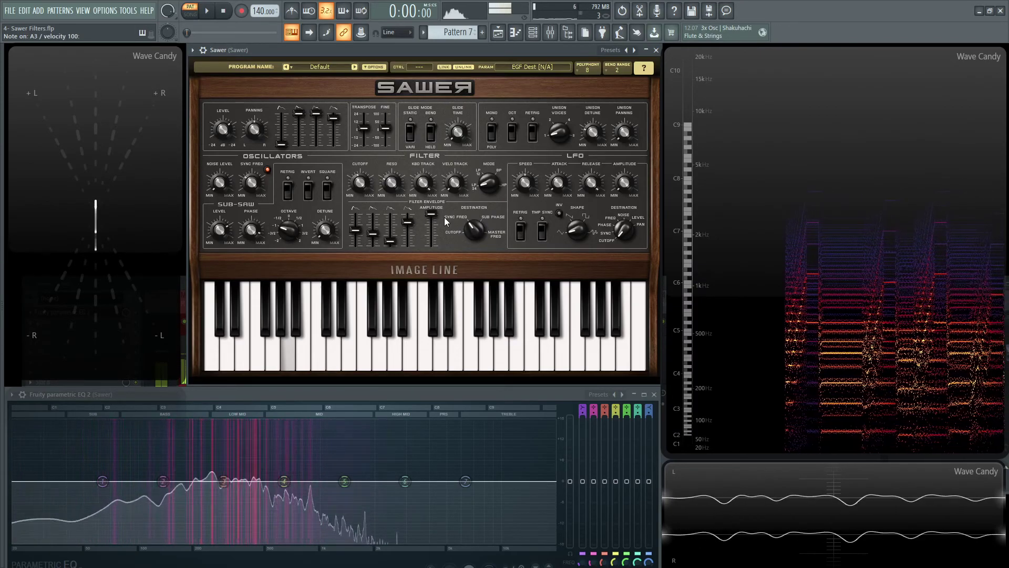